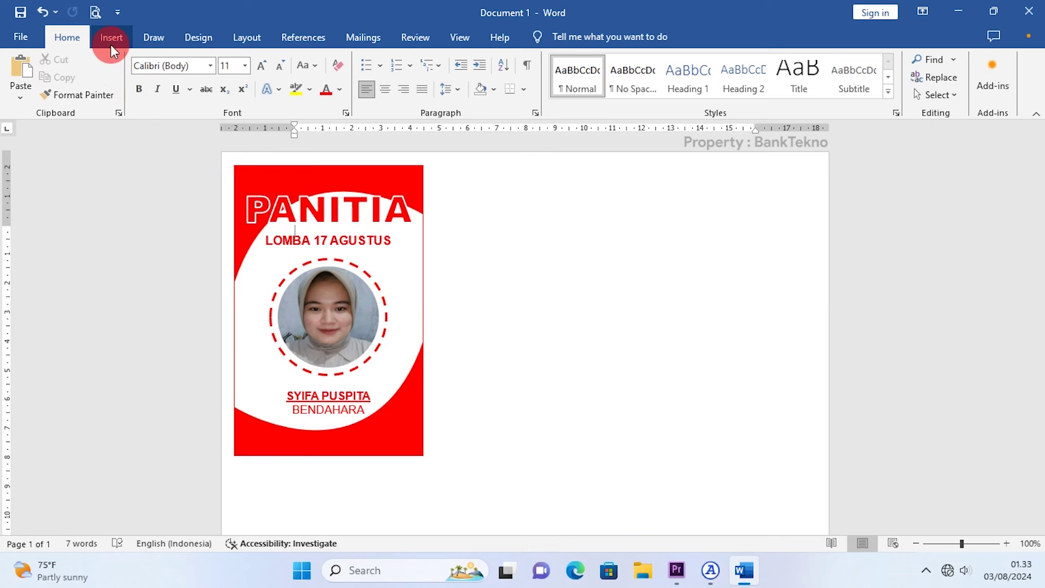
Draw a rectangle to the right of the PANITIA card and size it 10 cm high by 6,5 cm wide
left_click(110, 42)
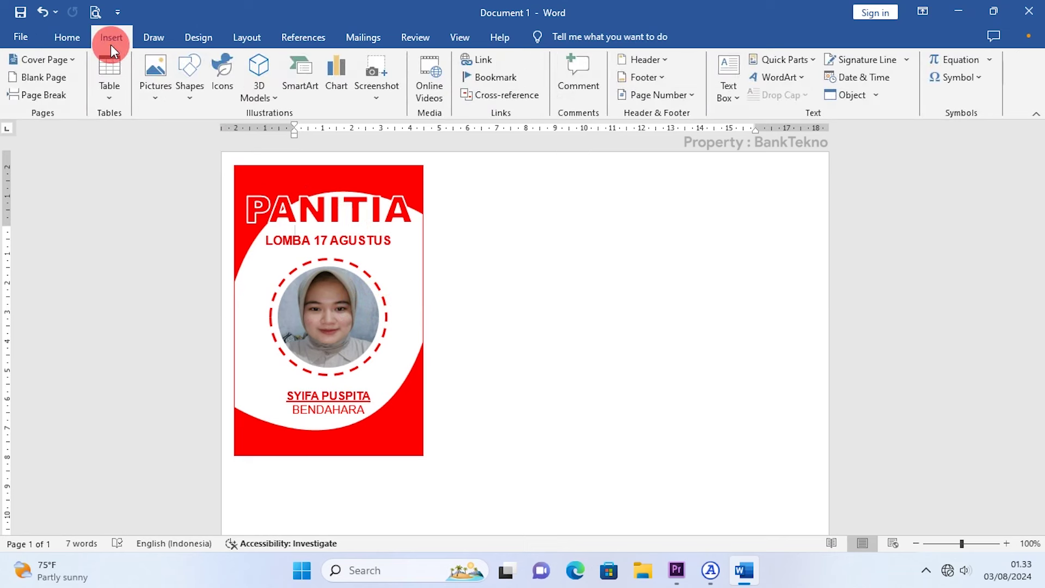
left_click(192, 93)
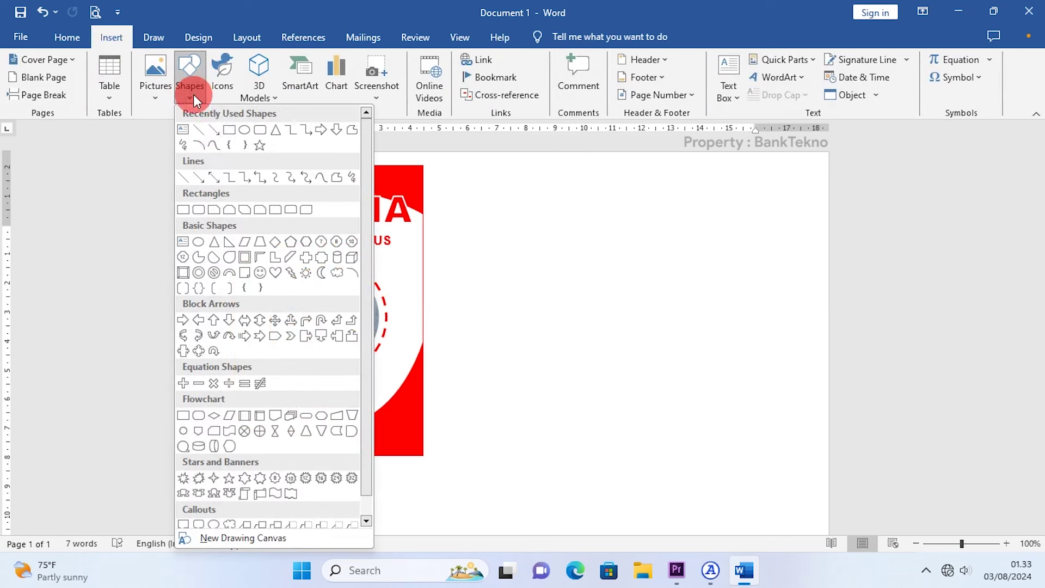
left_click(228, 131)
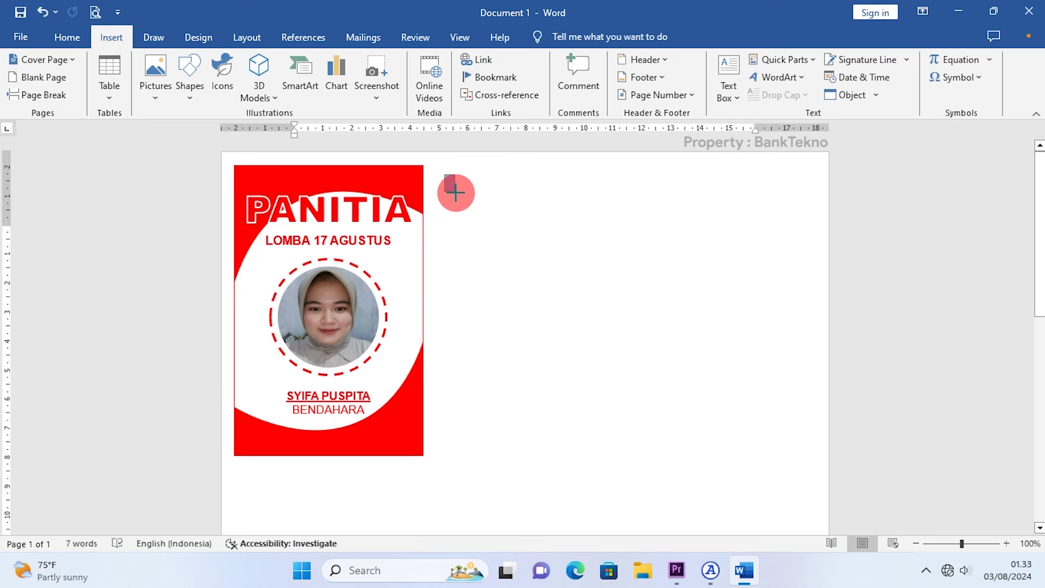
left_click_drag(463, 206, 564, 362)
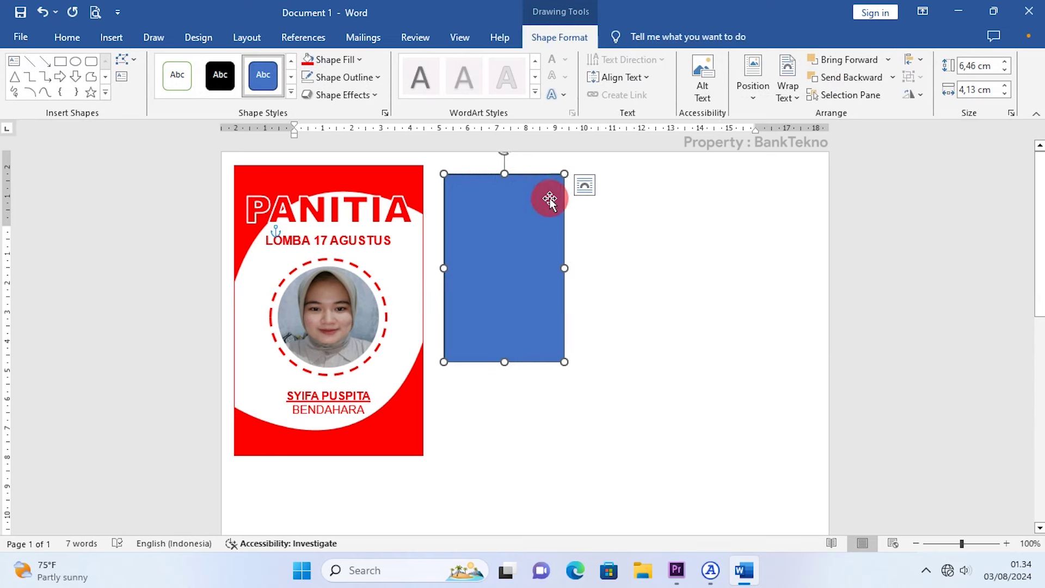
left_click(966, 68)
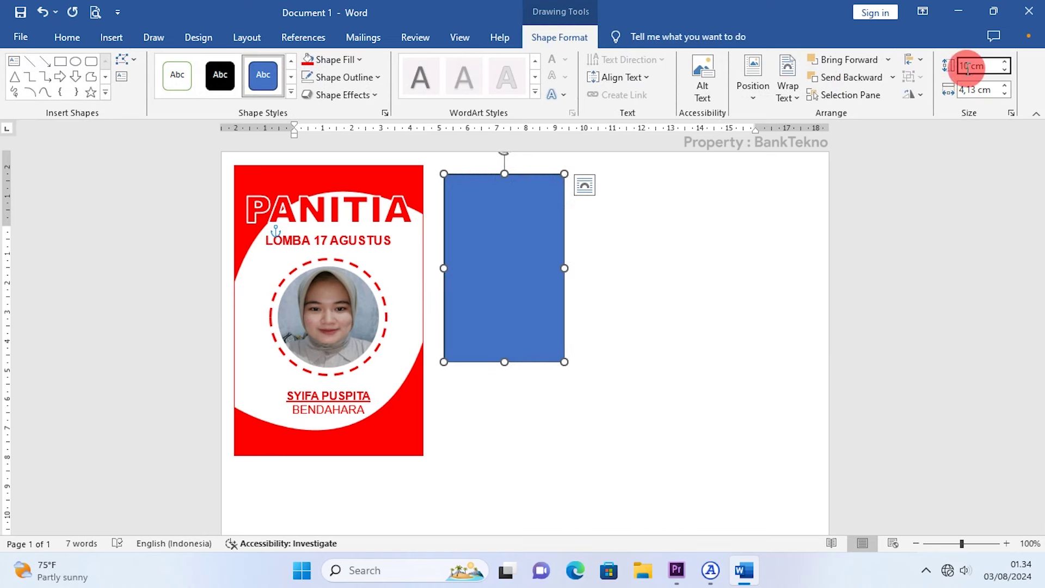
left_click(963, 89)
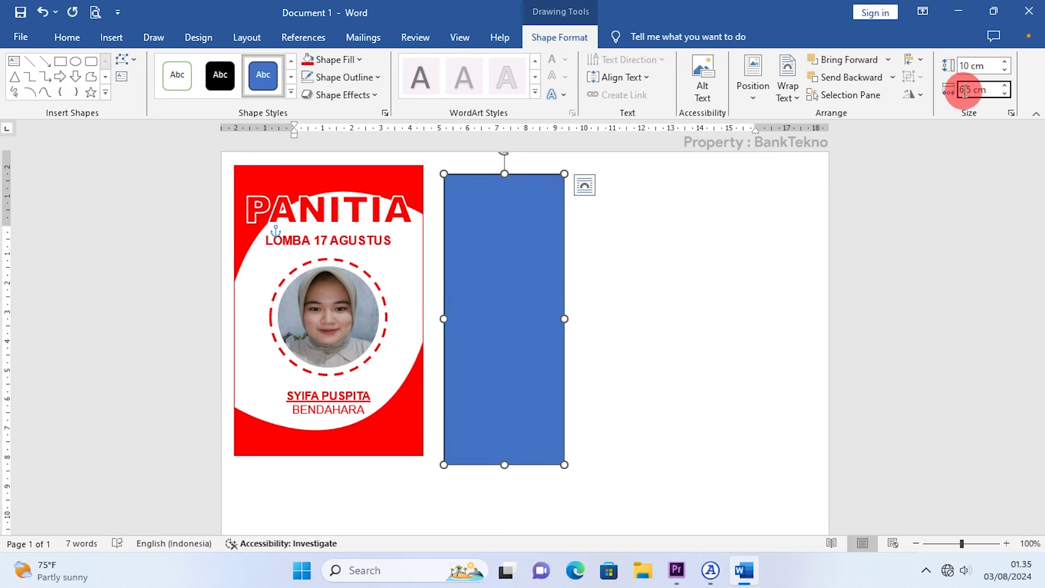
type("6,5 cm")
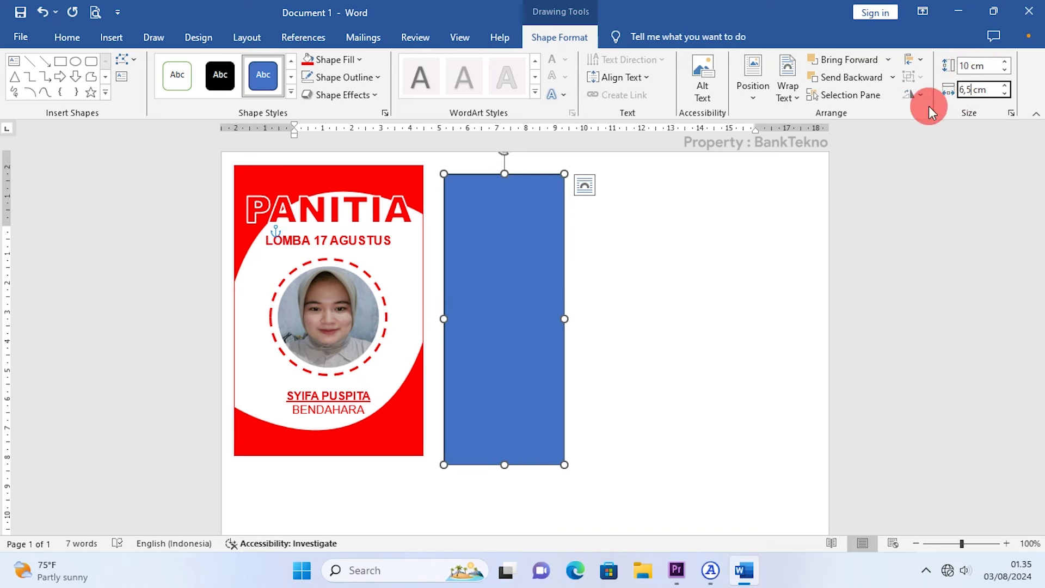
left_click(540, 181)
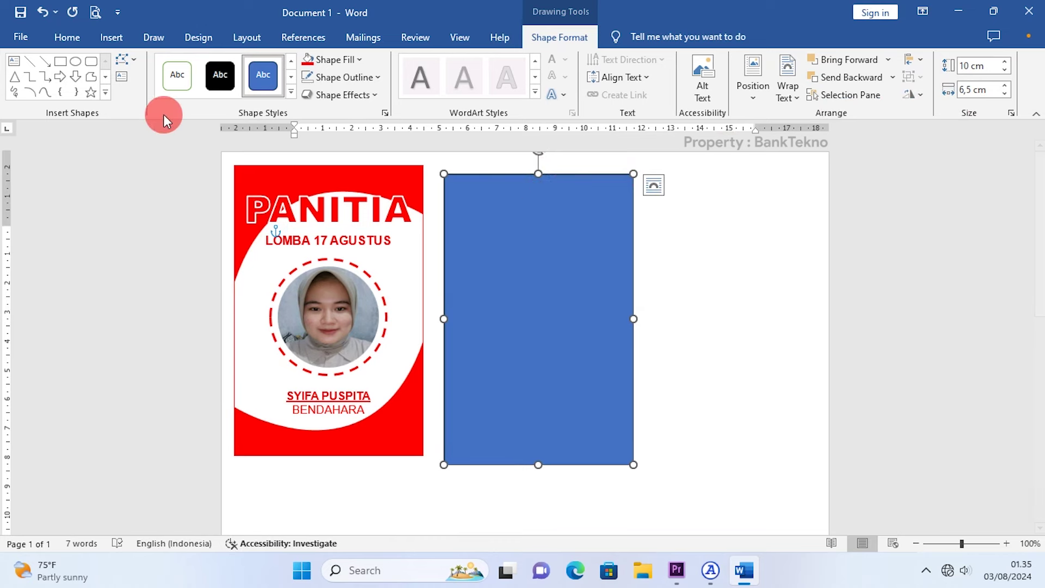
Draw a second rectangle to the right of the large one, 4 cm high and 6,5 cm wide
left_click(105, 92)
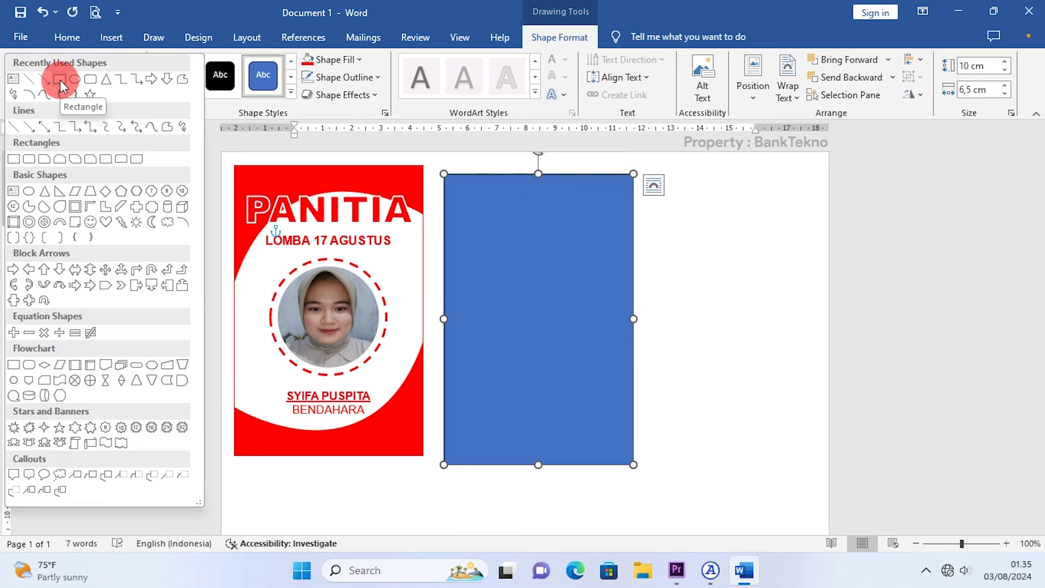
left_click(60, 81)
left_click_drag(656, 214, 806, 280)
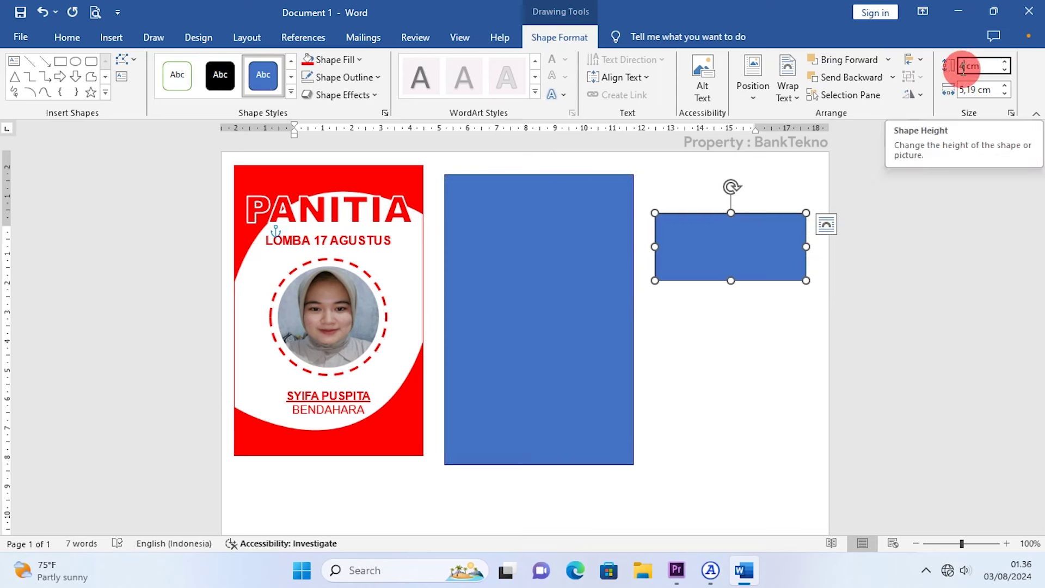
left_click(975, 89)
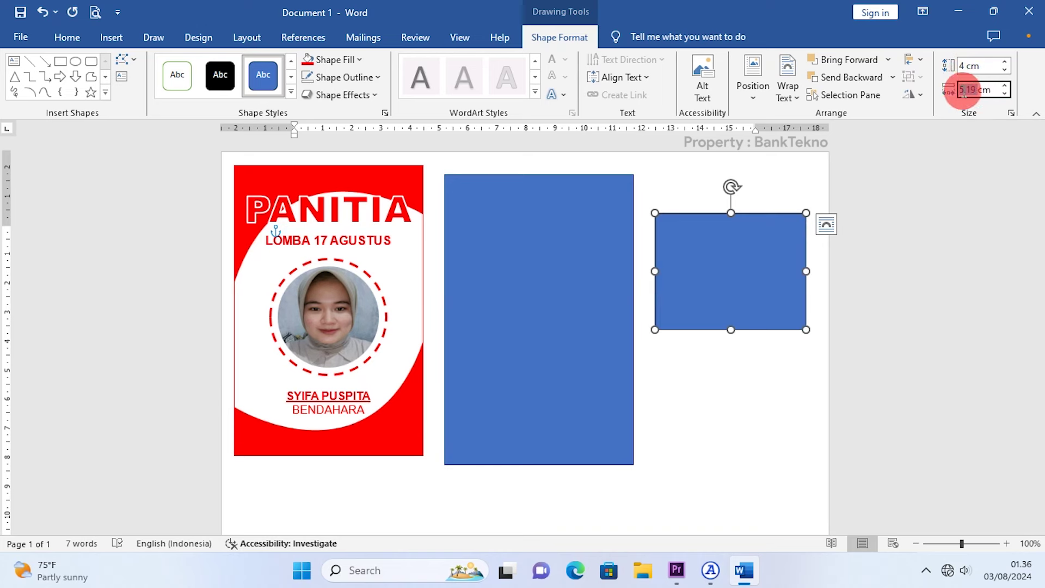
type("6,5")
Move the two rectangles so they sit side by side with their top edges level, inside the page
left_click_drag(765, 224, 753, 177)
left_click_drag(611, 177, 604, 182)
left_click_drag(683, 178, 676, 180)
Draw a third rectangle directly below the 4 cm one, 2 cm high and 6,5 cm wide
left_click(553, 41)
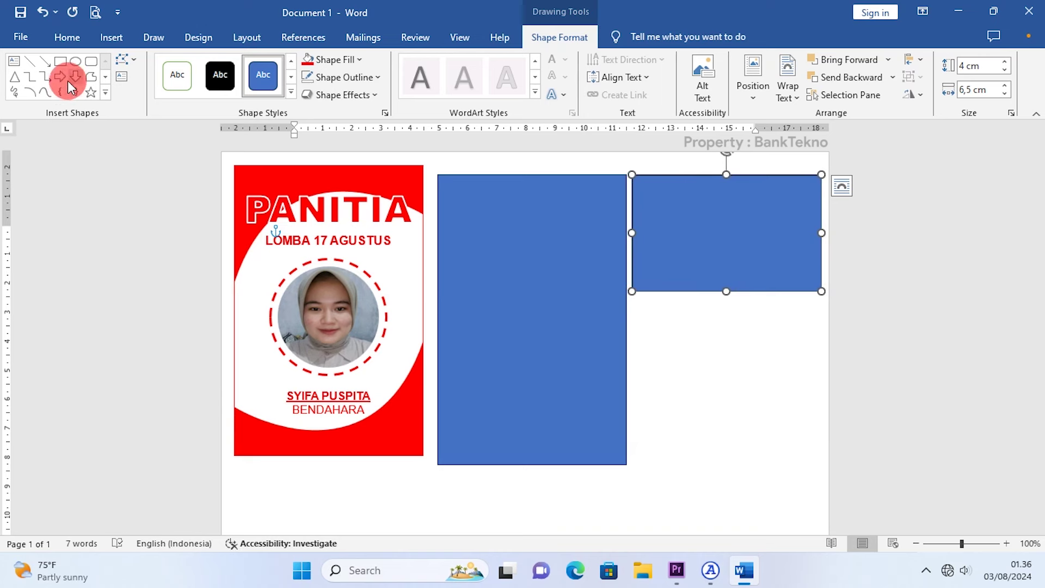
left_click(60, 66)
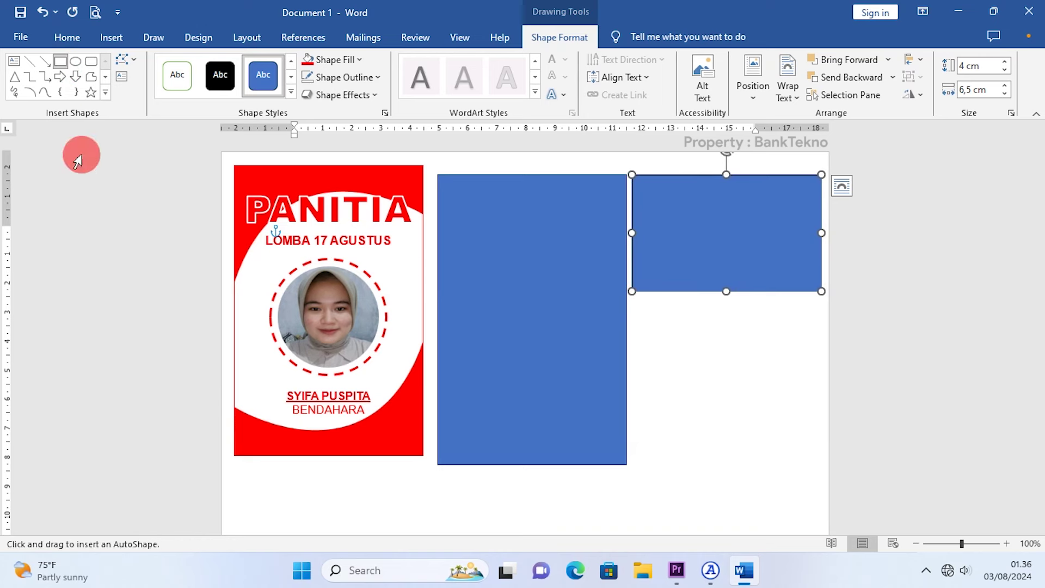
mouse_move(633, 303)
left_mouse_down()
mouse_move(737, 340)
mouse_move(808, 386)
left_mouse_up()
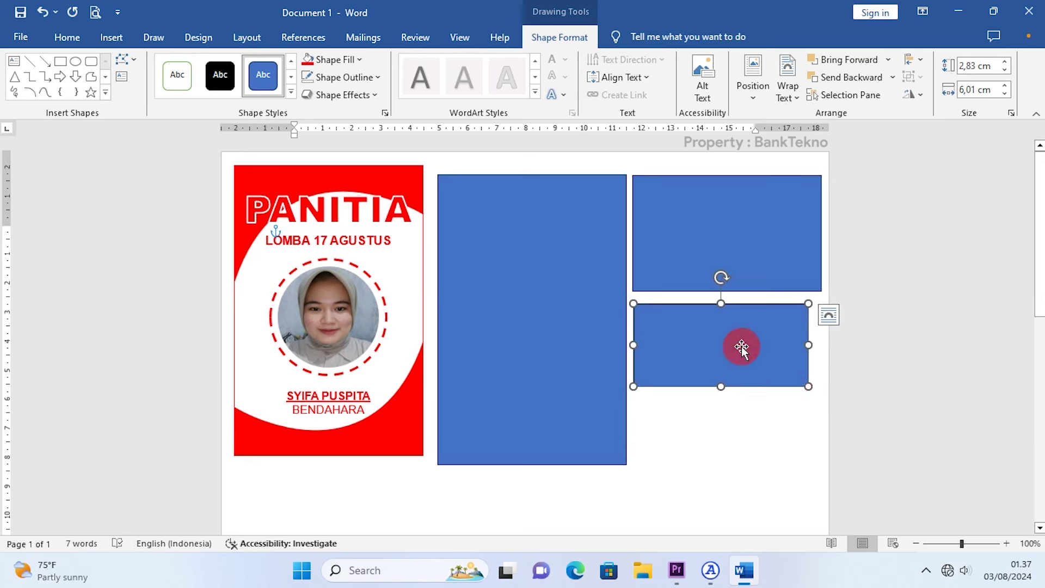
left_click(965, 66)
type("2")
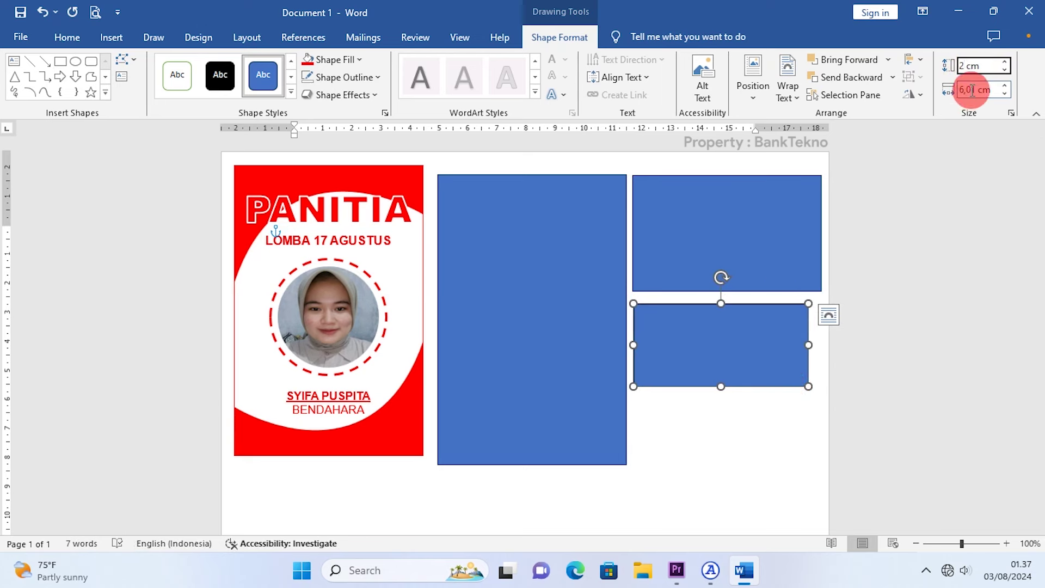
left_click(977, 89)
type("6,5")
left_click(768, 305)
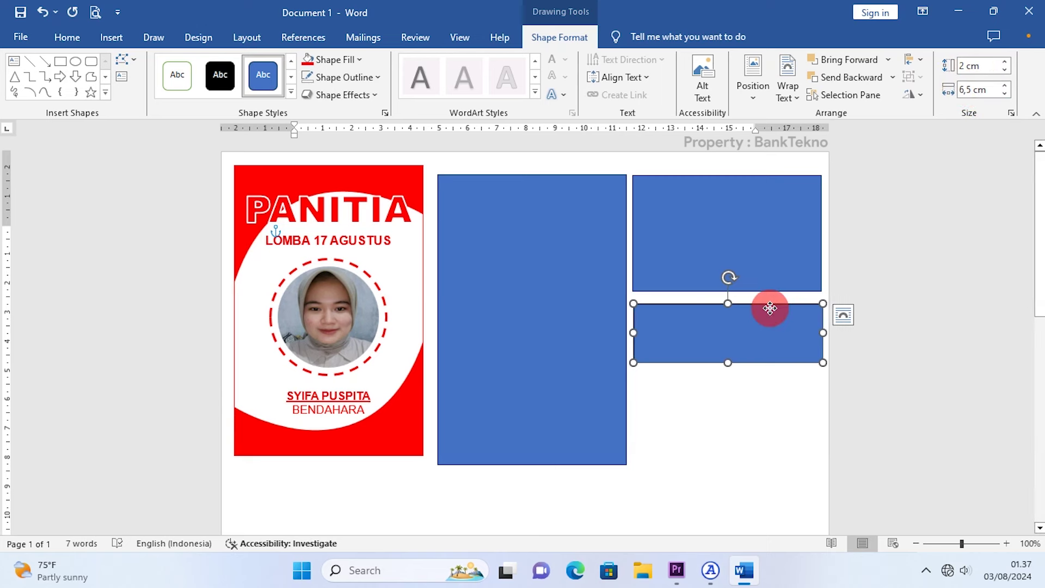
Draw a fourth rectangle below the third, size it 2 cm by 6,5 cm, and line it up with the shapes above
left_click(60, 61)
left_click_drag(635, 376, 786, 420)
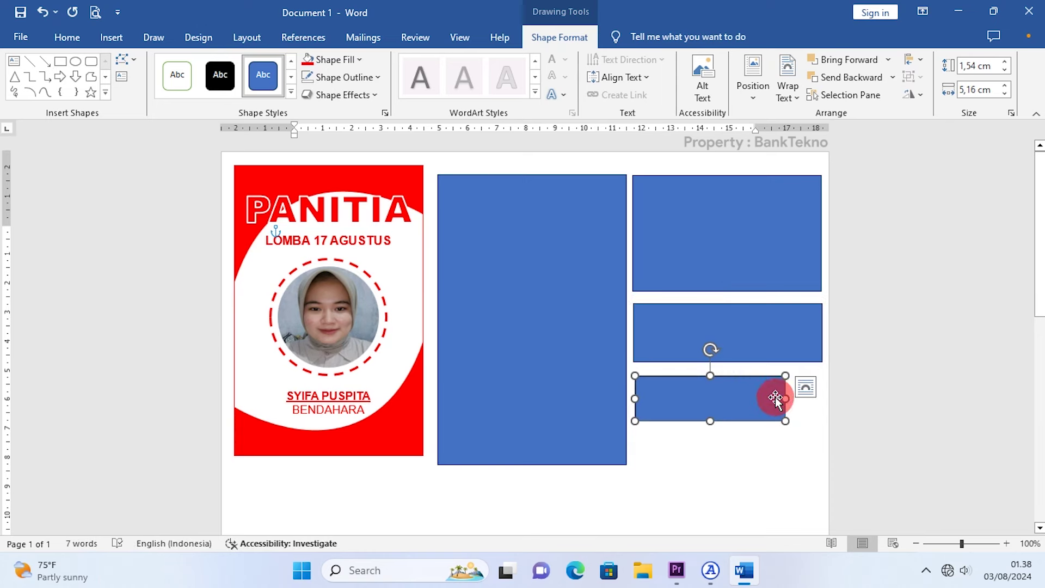
left_click(976, 66)
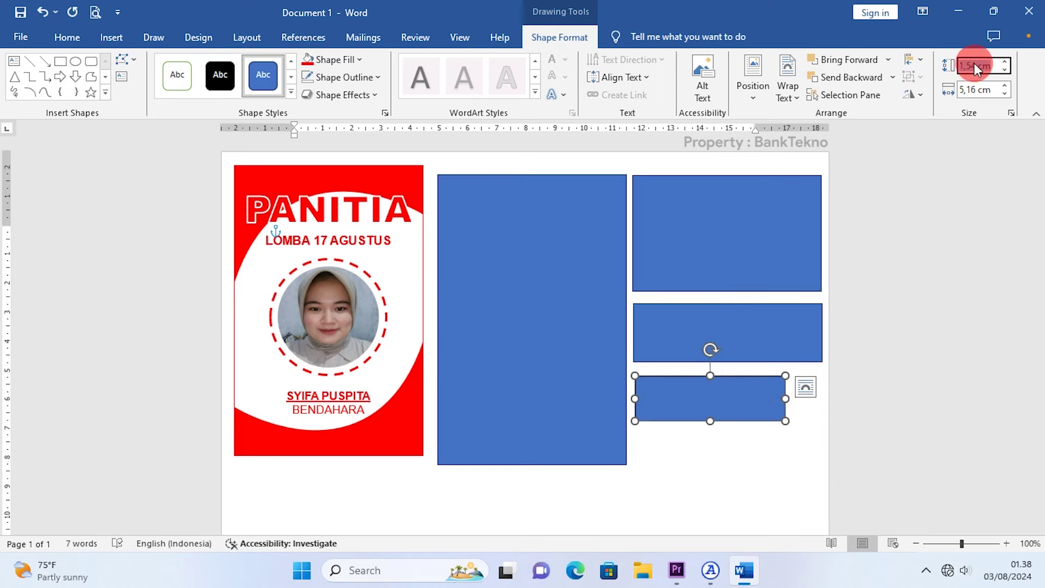
type("2")
left_click(958, 89)
type("6,5")
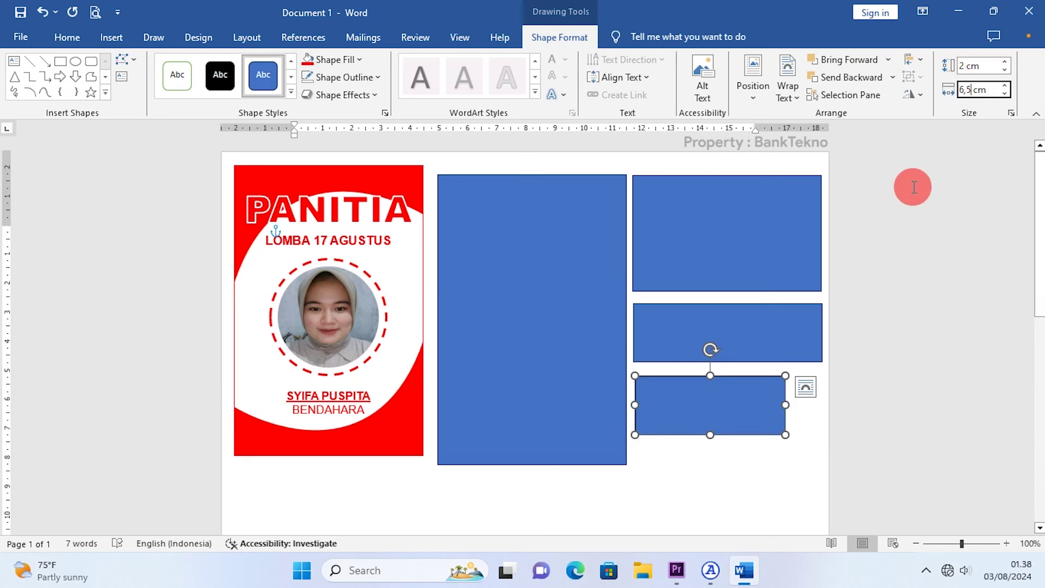
left_click_drag(741, 375, 738, 370)
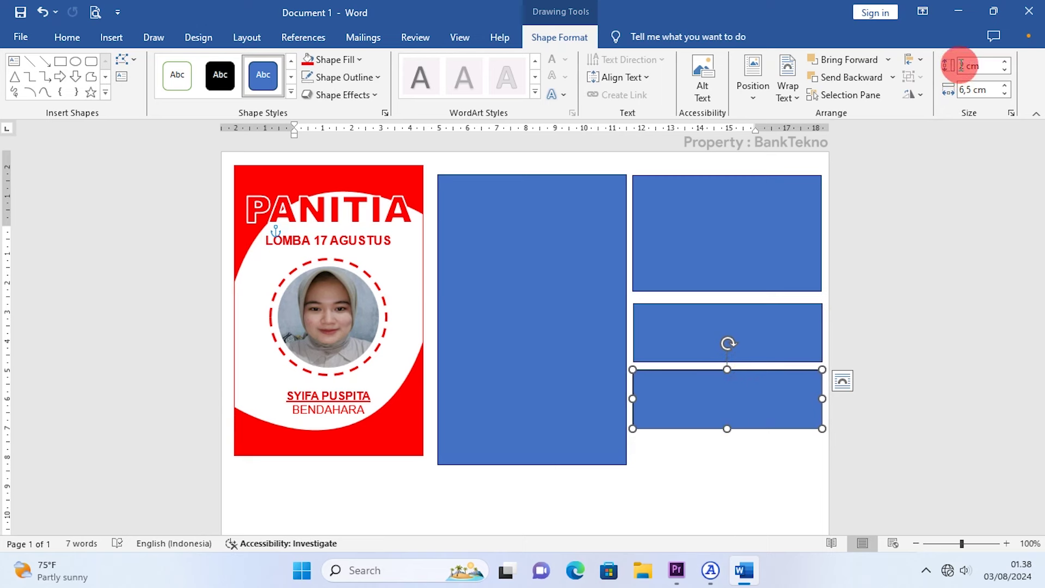
Set the height of the fourth rectangle to 1 cm
type("1")
key("Return")
left_click(719, 388)
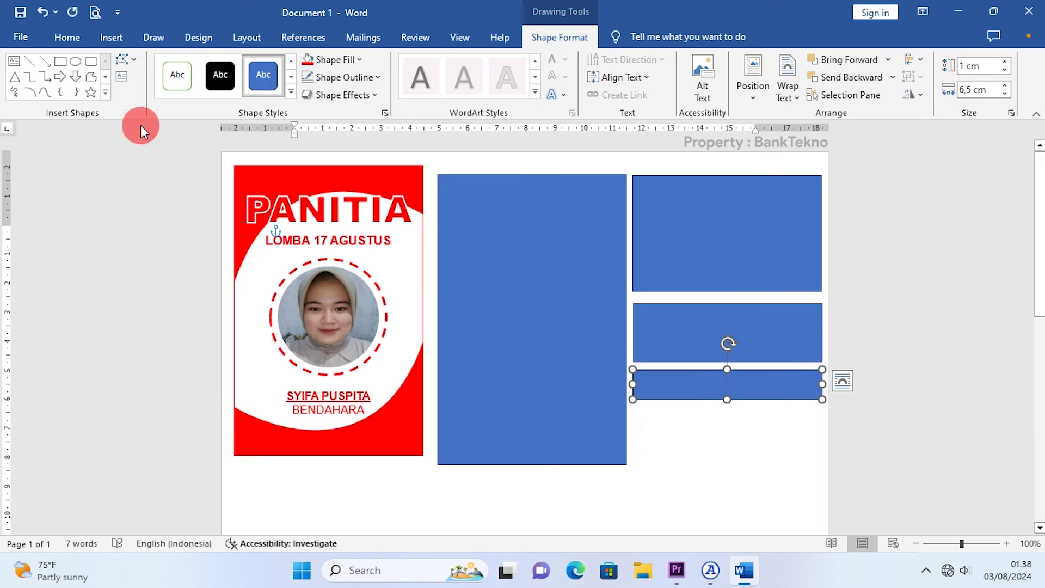
Draw a fifth rectangle below the 1 cm one, 2 cm high and 6,5 cm wide
left_click(63, 60)
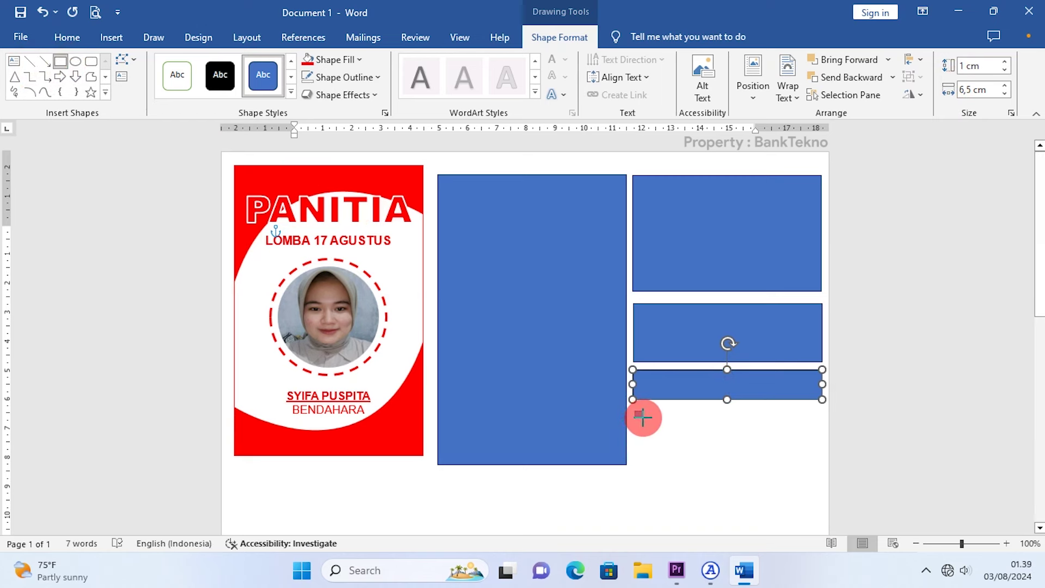
mouse_move(634, 409)
left_mouse_down()
mouse_move(732, 456)
mouse_move(805, 464)
left_mouse_up()
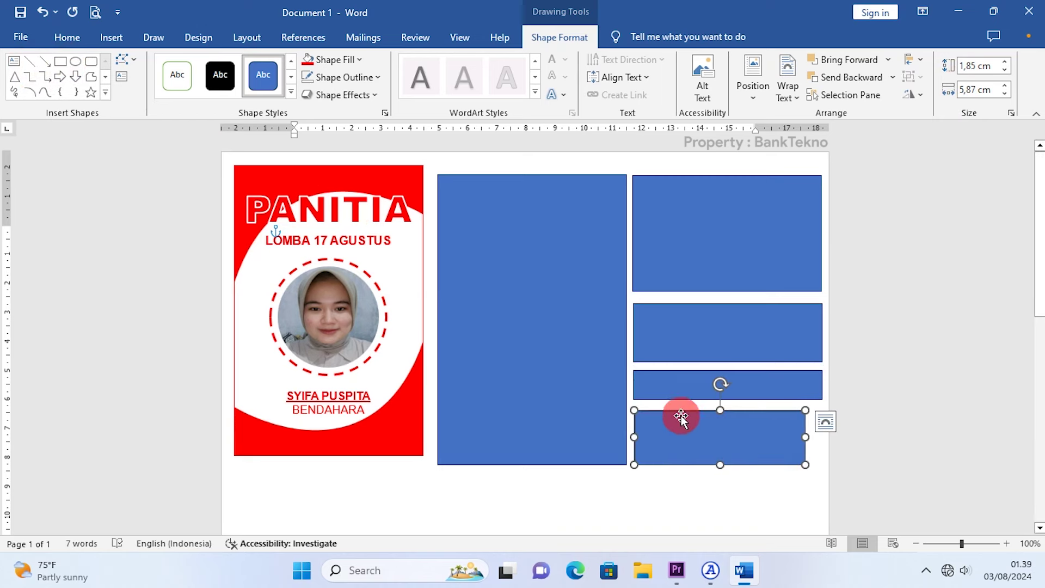
left_click(972, 65)
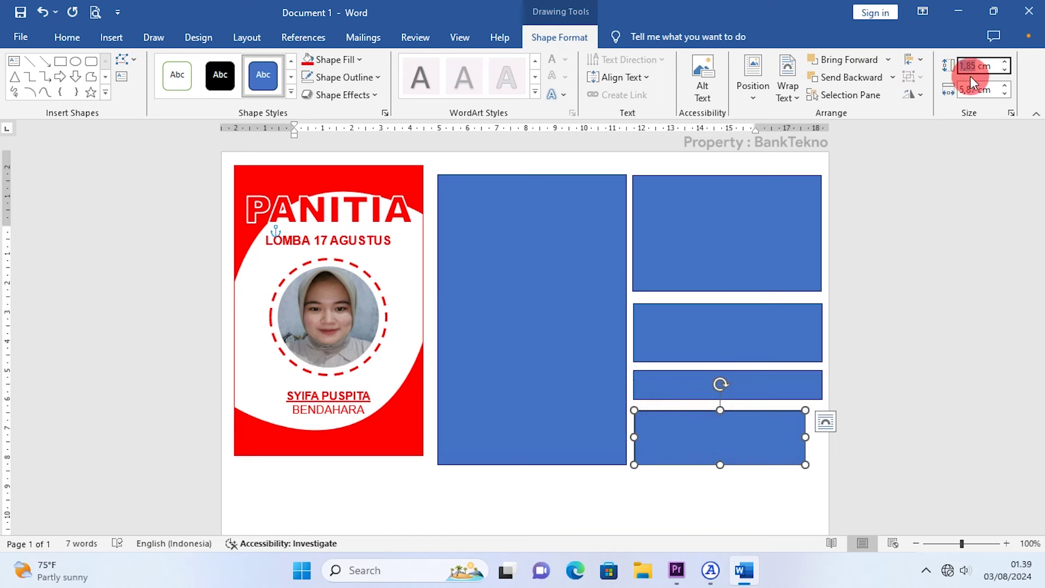
type("2")
left_click(963, 90)
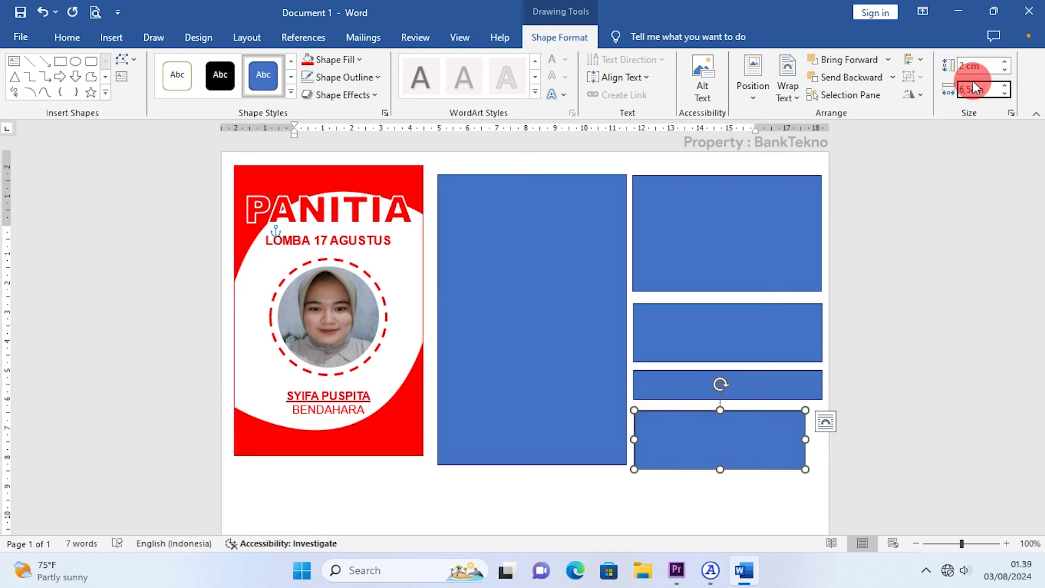
type("6,5cm")
left_click(964, 68)
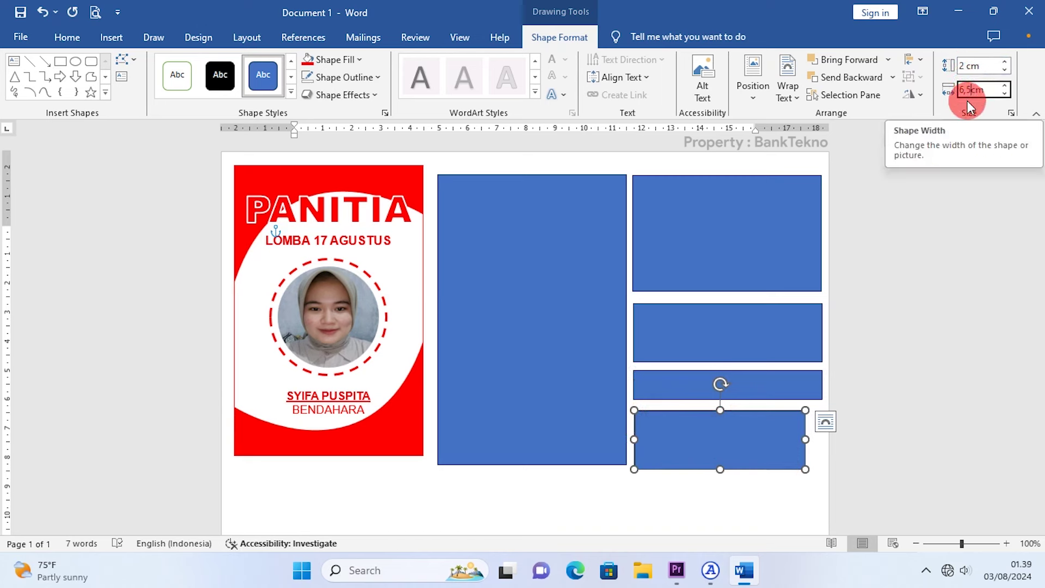
left_click(740, 436)
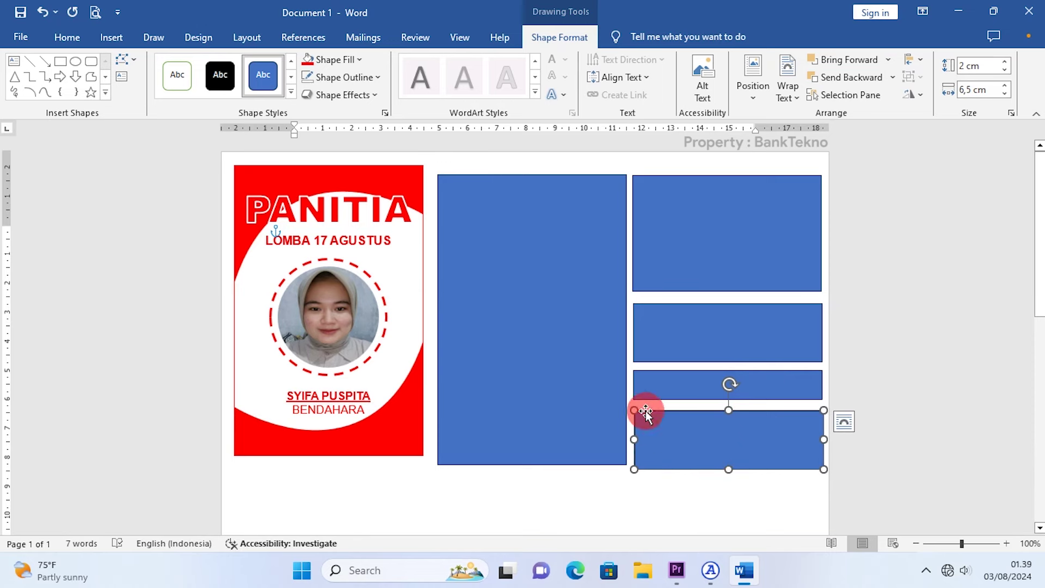
Select all five blue rectangles together as objects and set their shape fill to No Fill
left_click(61, 39)
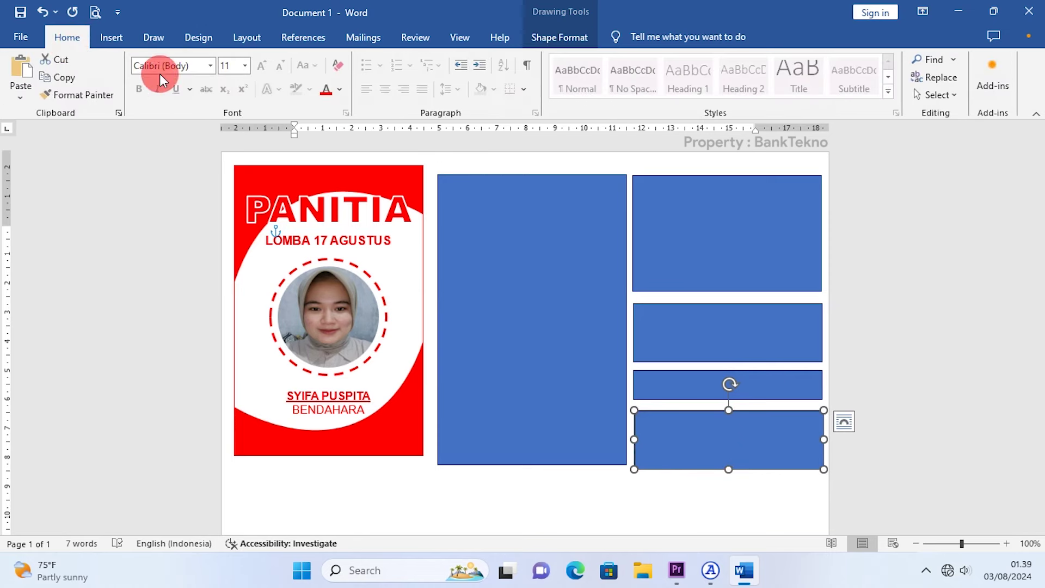
left_click(934, 96)
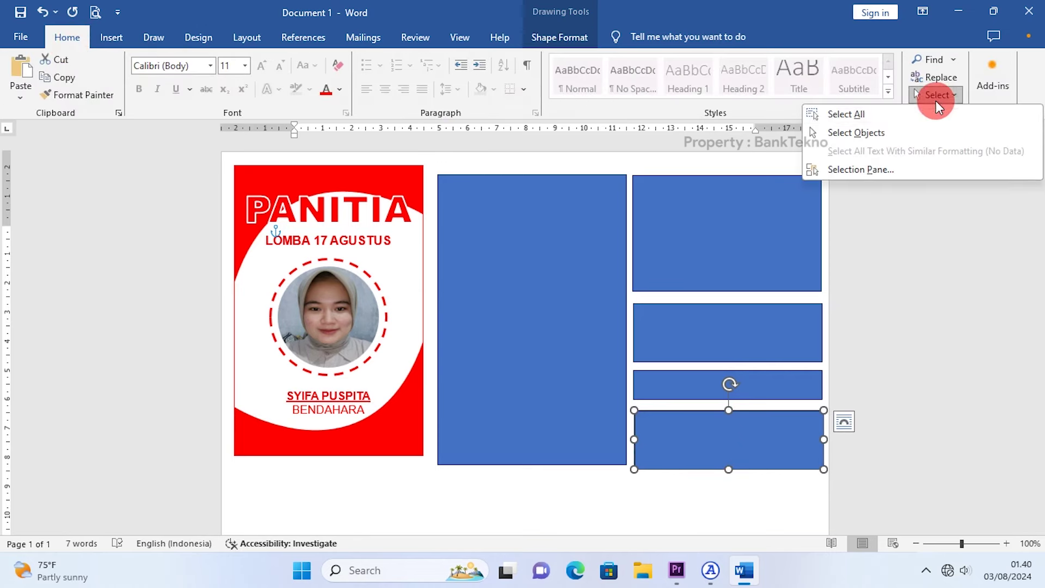
left_click(838, 140)
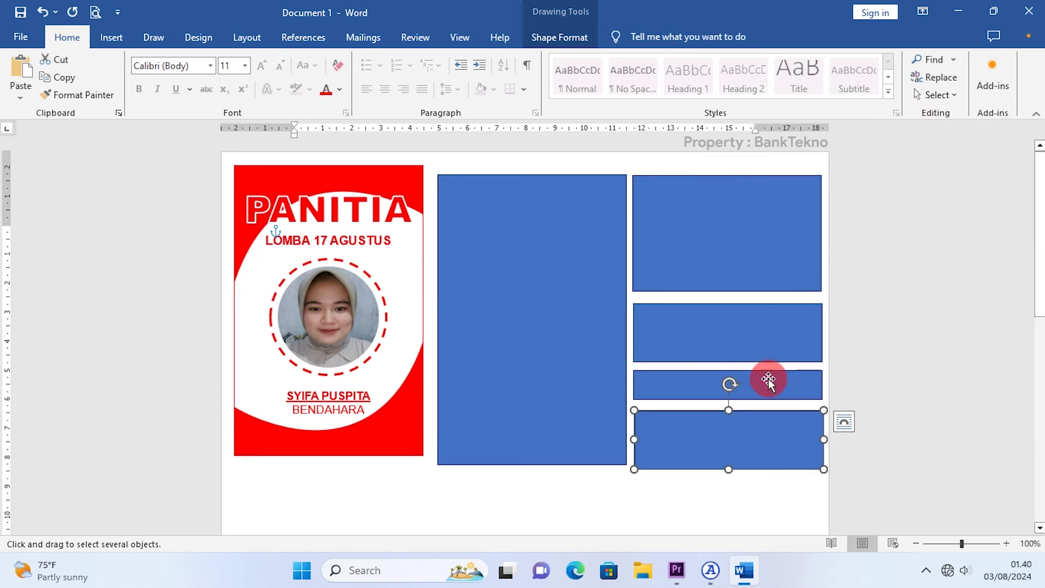
left_click_drag(434, 169, 847, 486)
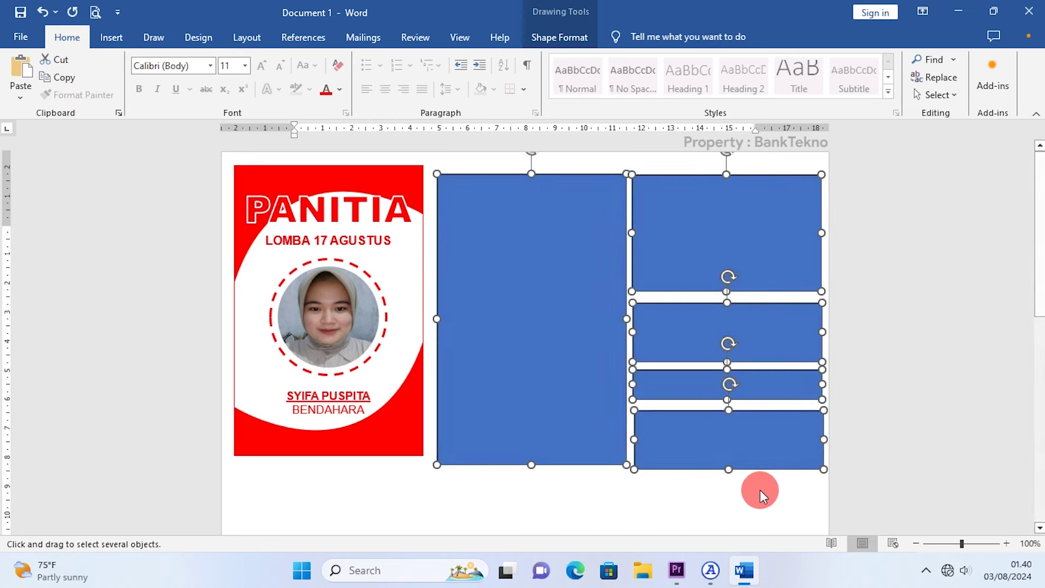
left_click(561, 42)
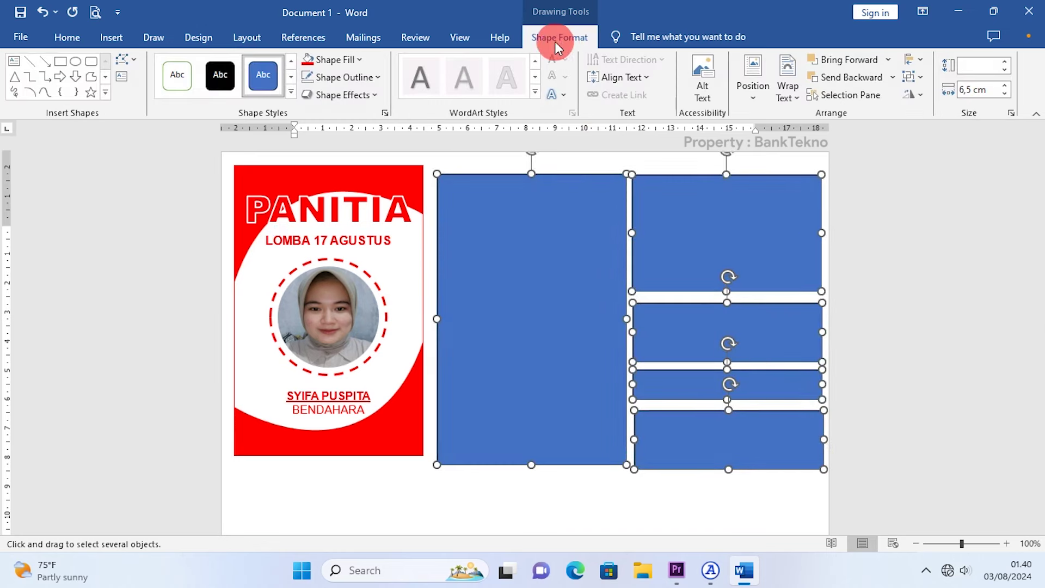
left_click(345, 64)
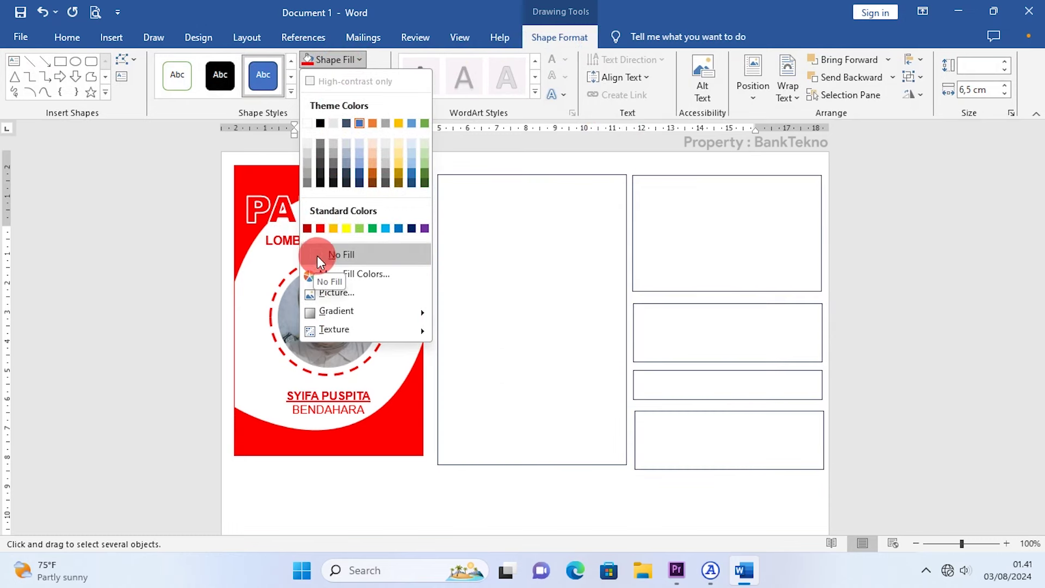
left_click(349, 256)
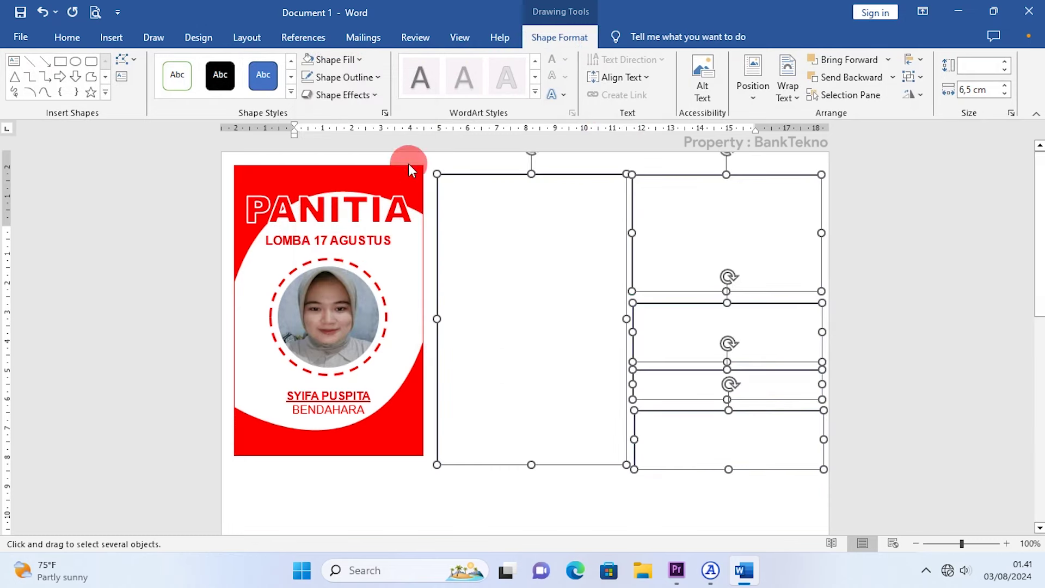
Give all five selected rectangles a red outline, turn off object selection mode and deselect them
left_click(356, 77)
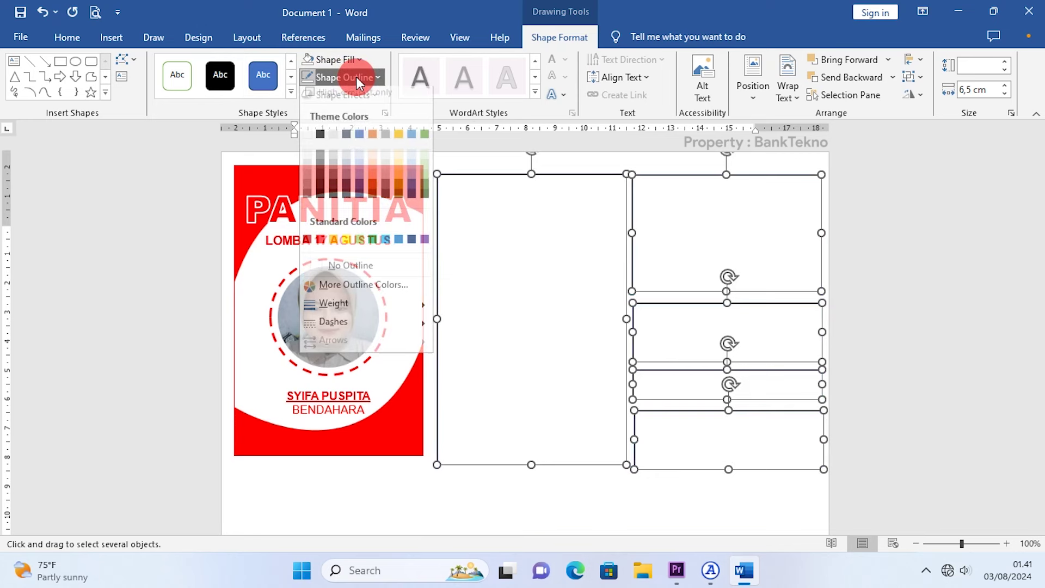
left_click(320, 246)
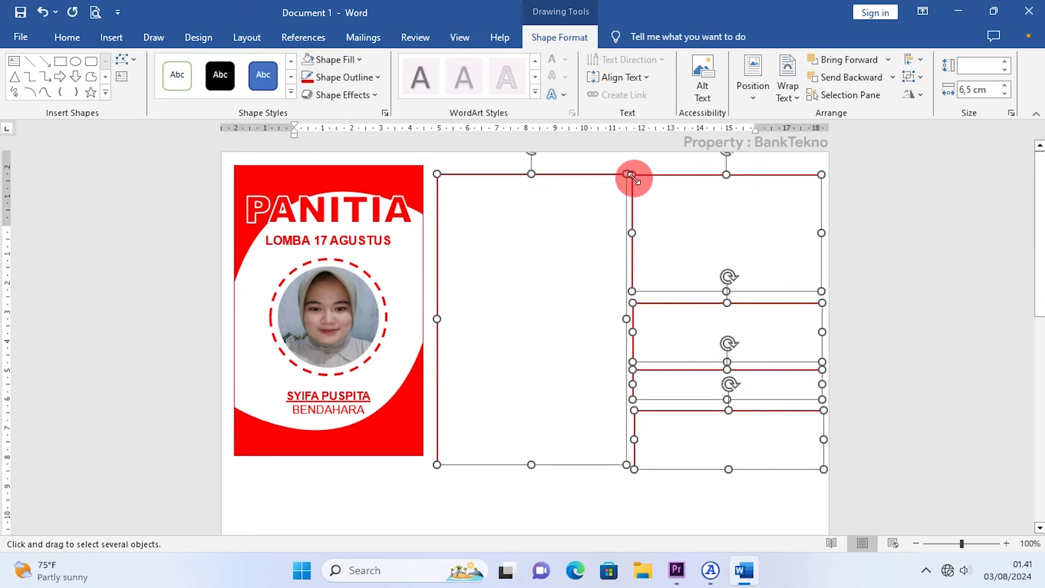
left_click(108, 39)
left_click(64, 39)
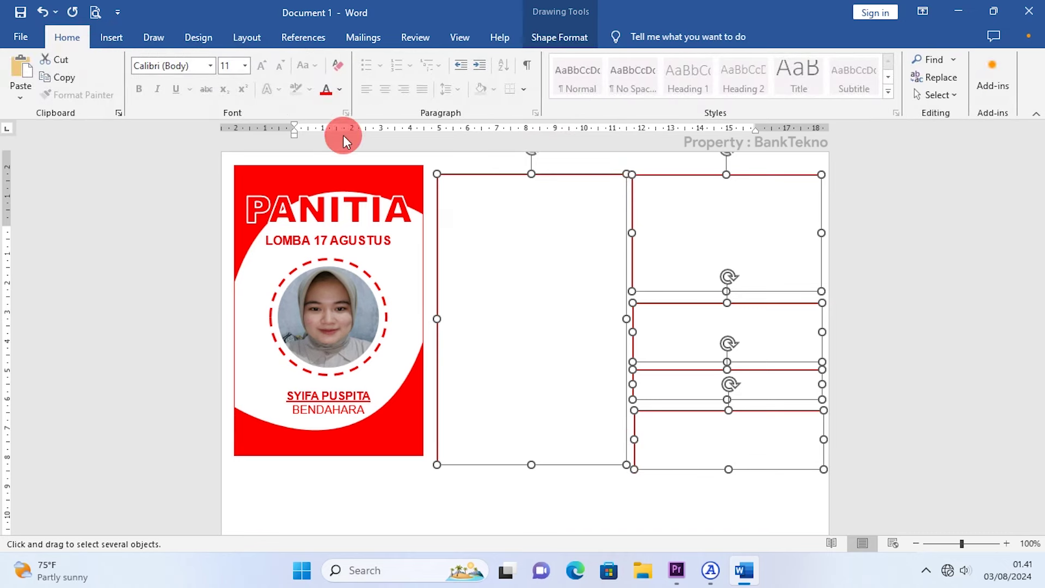
left_click(934, 97)
left_click(880, 134)
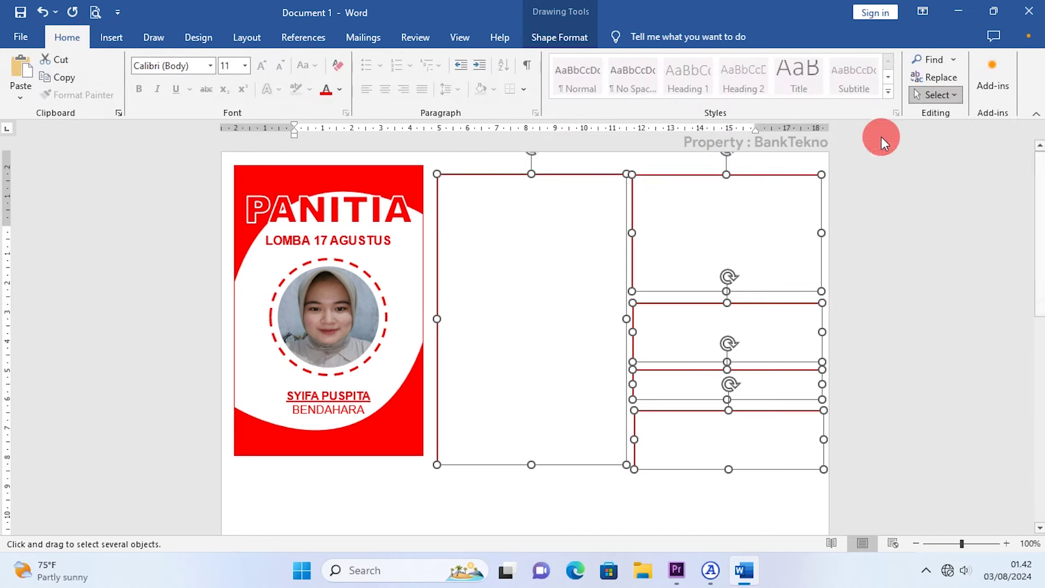
left_click(564, 511)
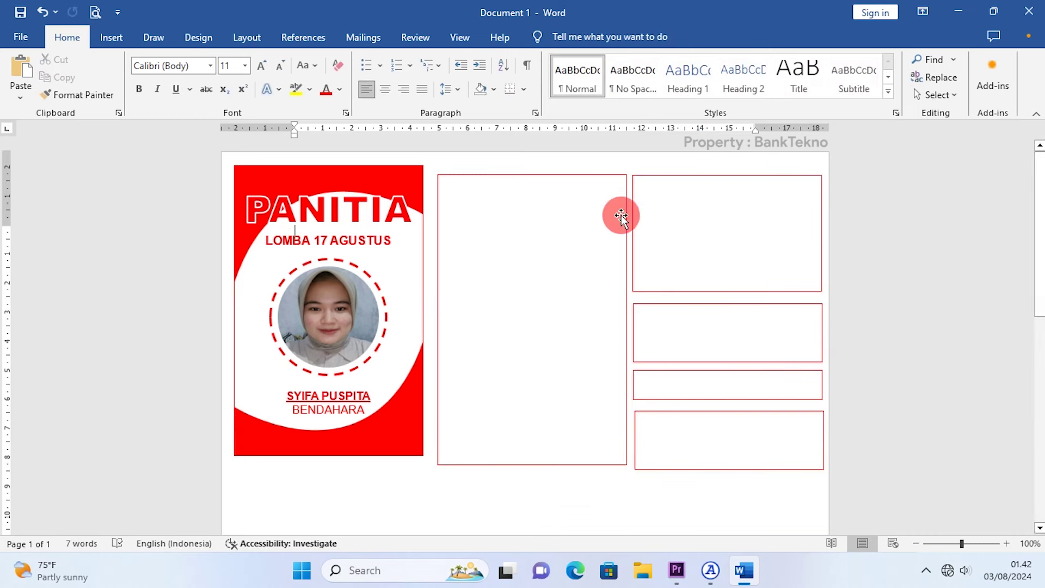
Edit the points of the 4 cm high rectangle and raise its bottom-right corner to slant the lower edge
left_click(705, 177)
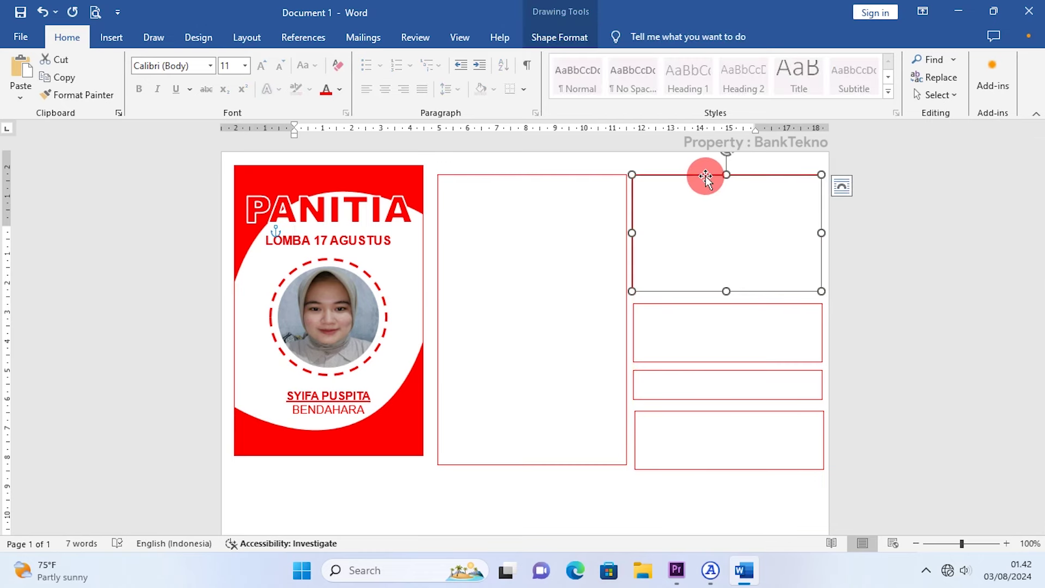
left_click(555, 39)
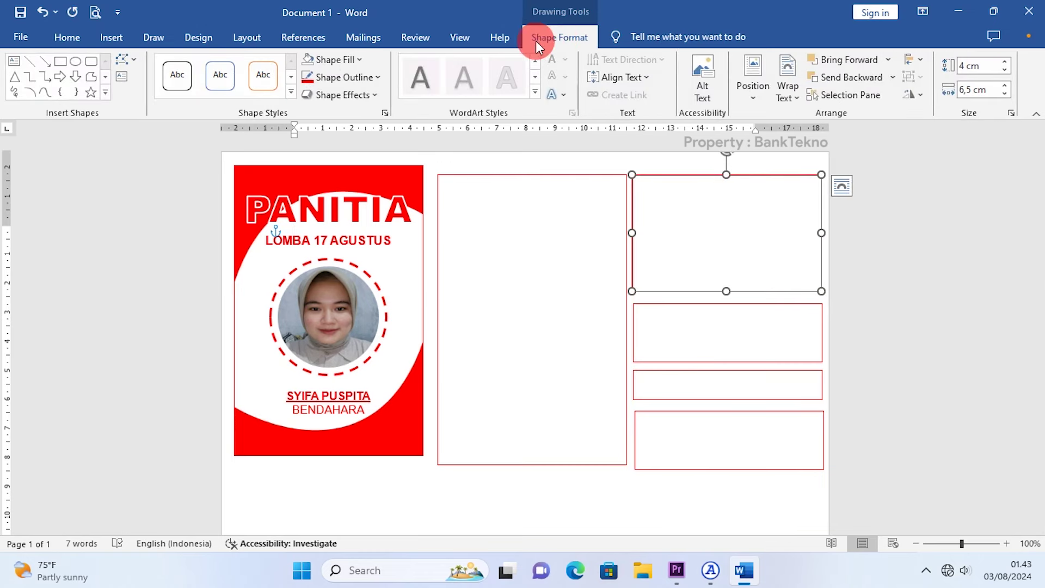
left_click(126, 61)
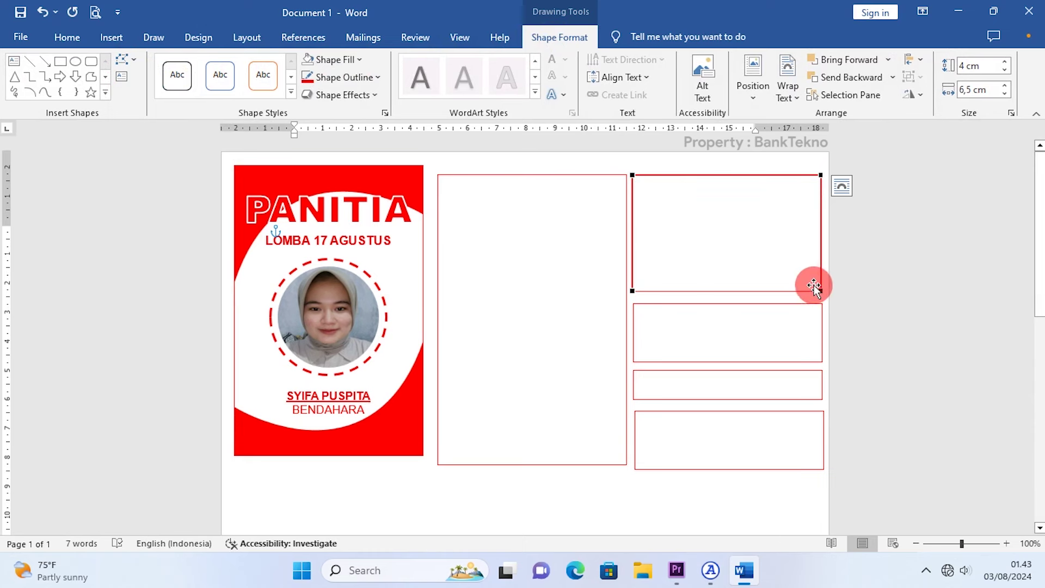
left_click_drag(820, 290, 820, 224)
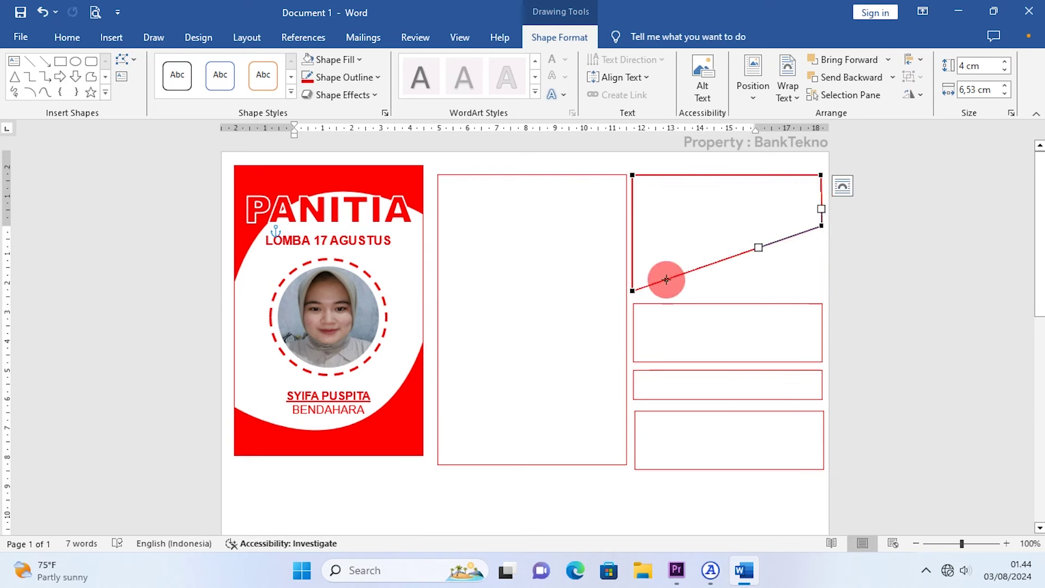
Bend the slanted lower edge into an upward arch using the curve handles at both ends, and fill the shape red
left_click(631, 290)
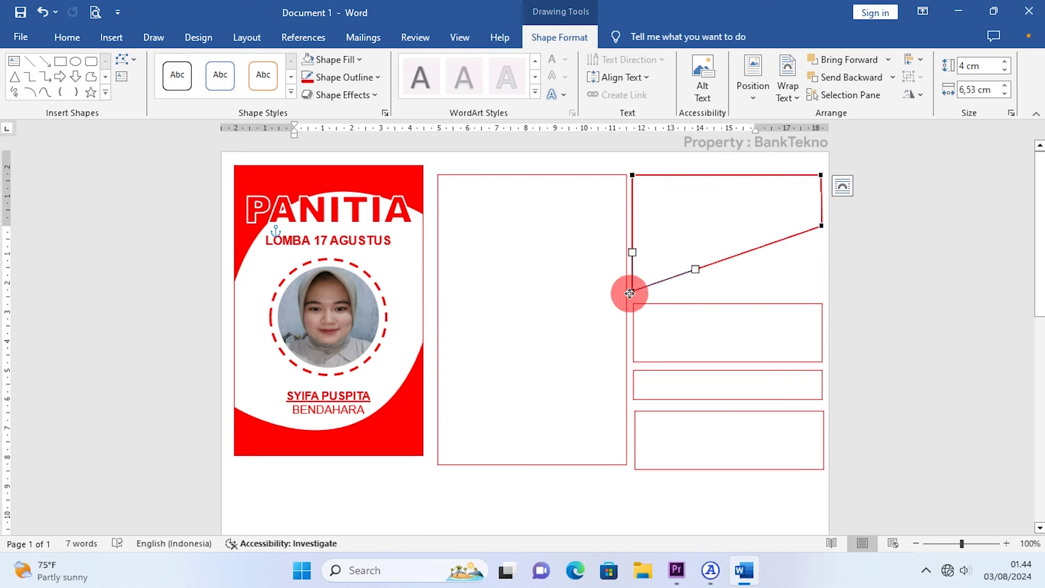
left_click(632, 175)
left_click(820, 175)
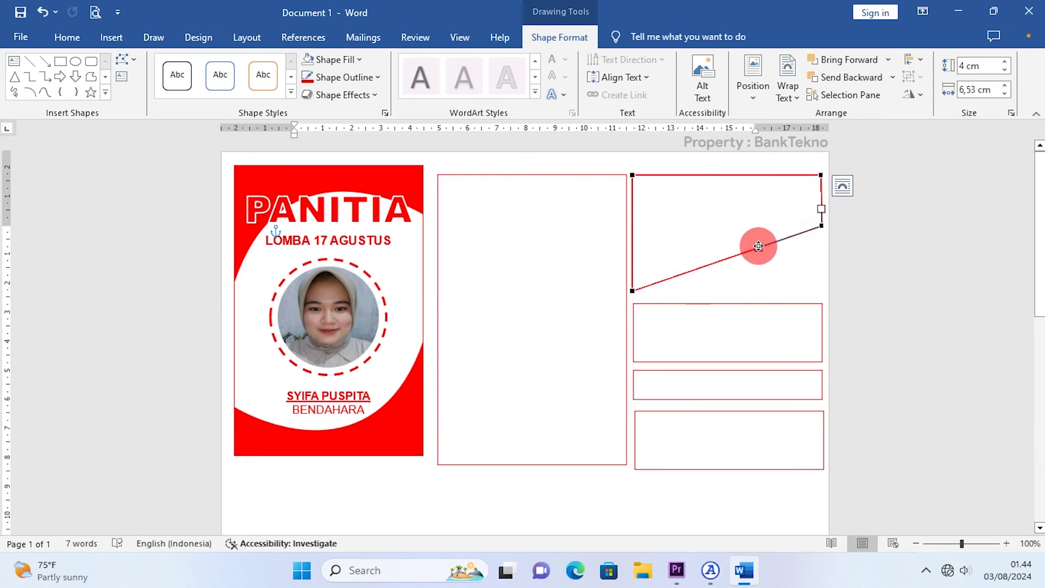
left_click_drag(759, 247, 756, 173)
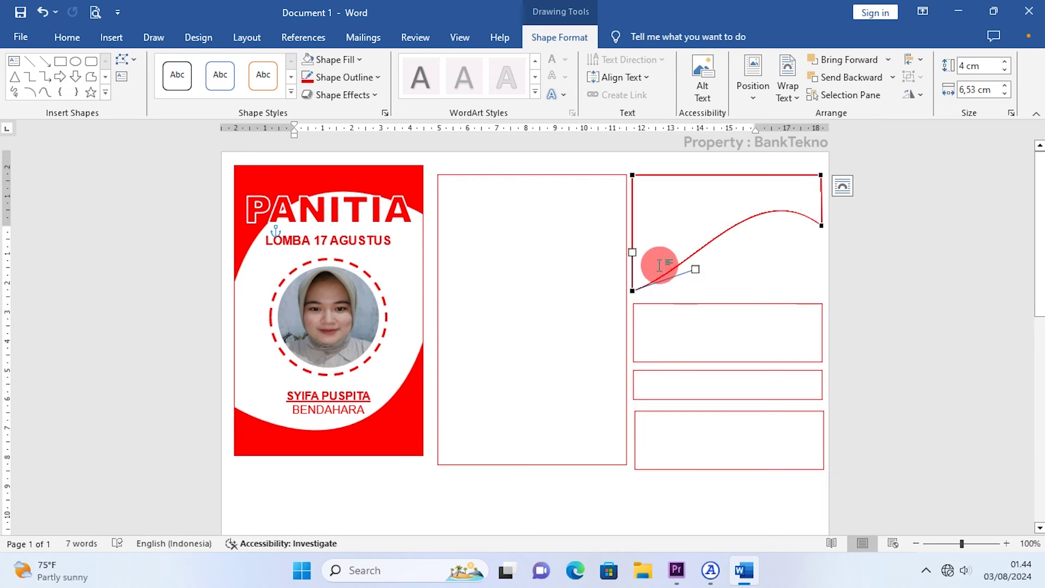
left_click_drag(694, 268, 655, 194)
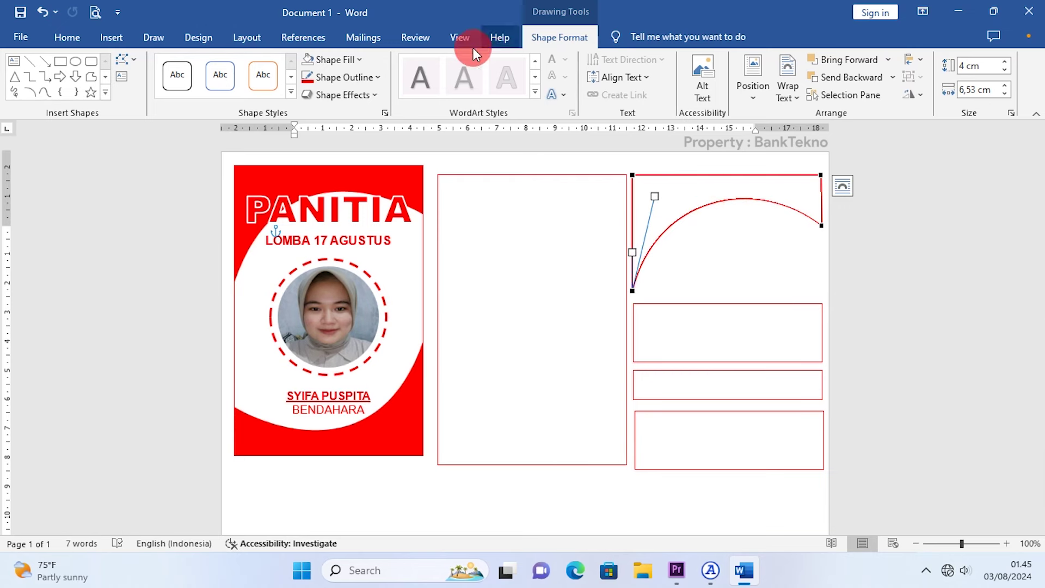
left_click(327, 61)
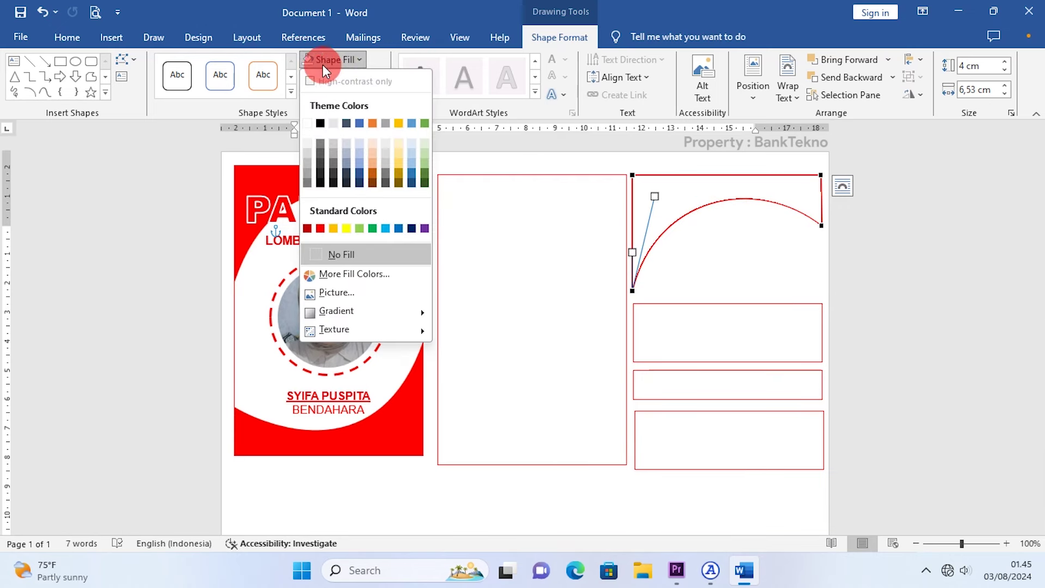
left_click(320, 228)
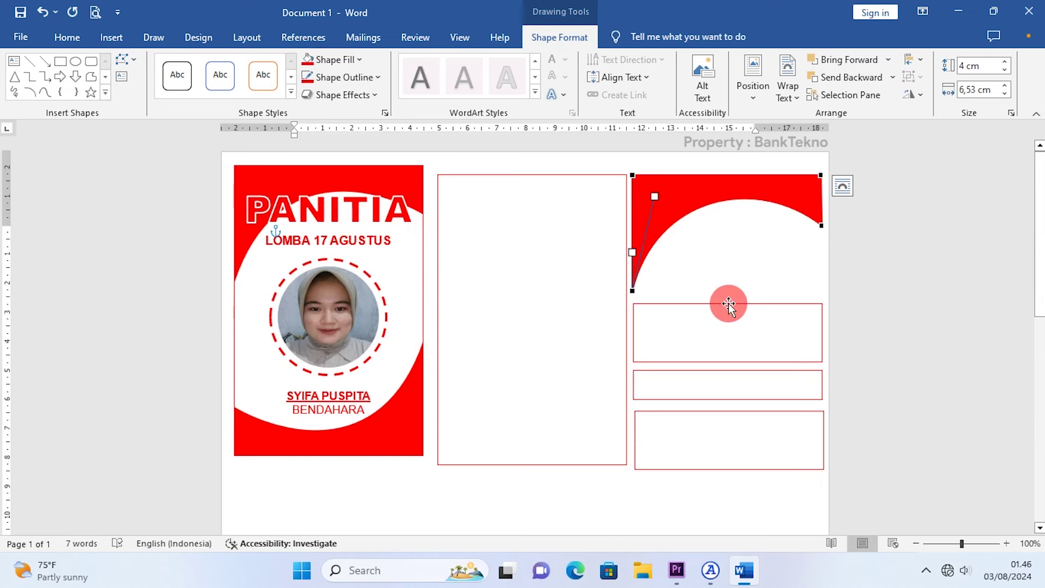
Open the rectangle directly below the red arch shape for text entry
left_click(728, 304)
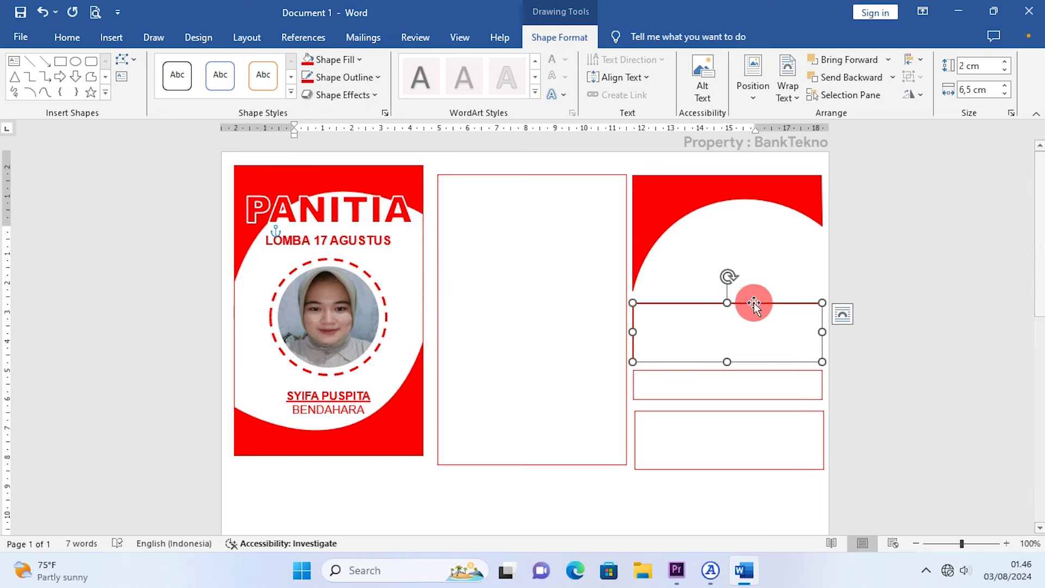
right_click(753, 303)
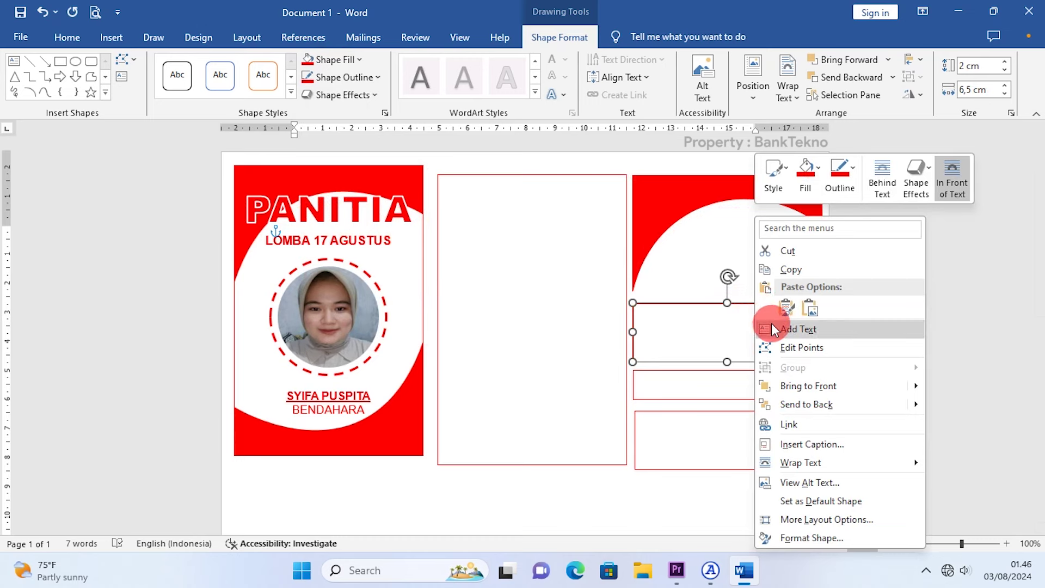
left_click(799, 331)
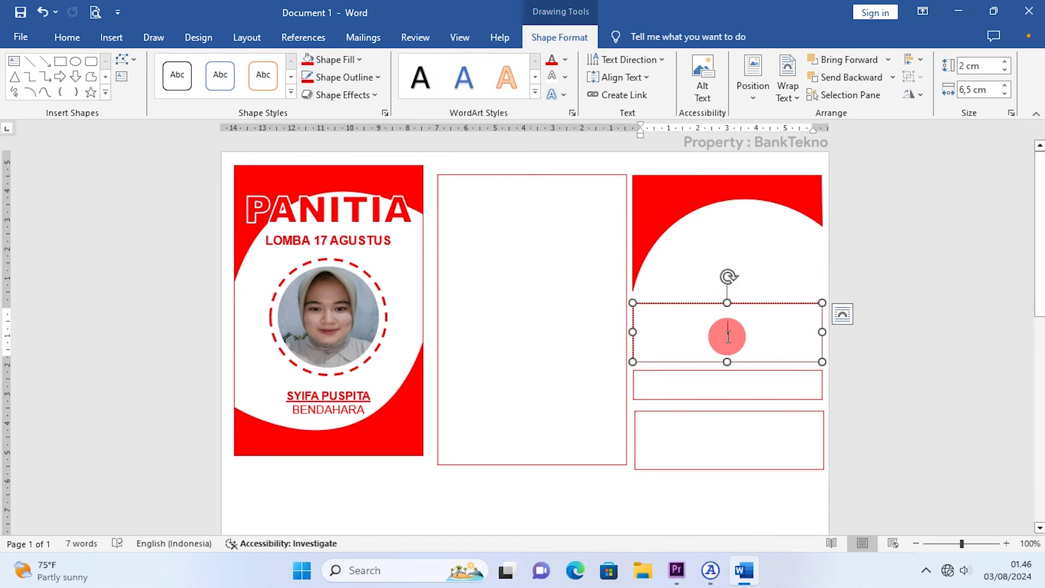